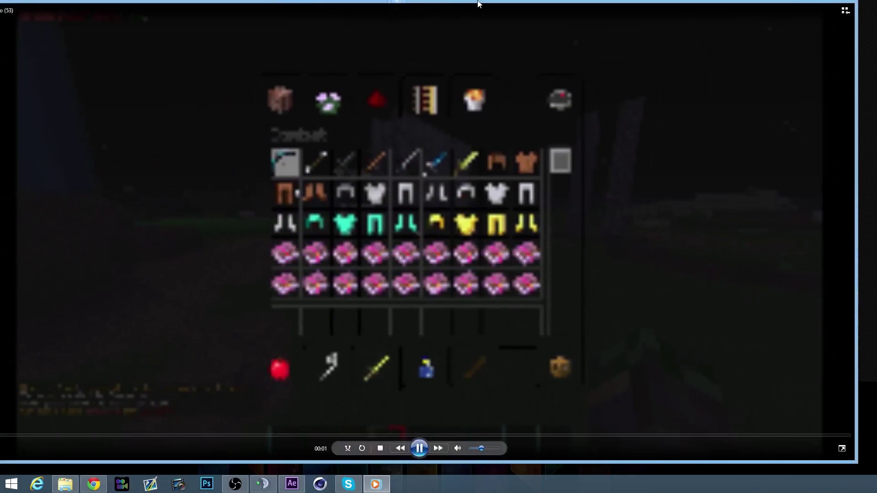
# Step: Skip ahead in the Minecraft gameplay clip, then close the media player
pyautogui.click(77, 451)
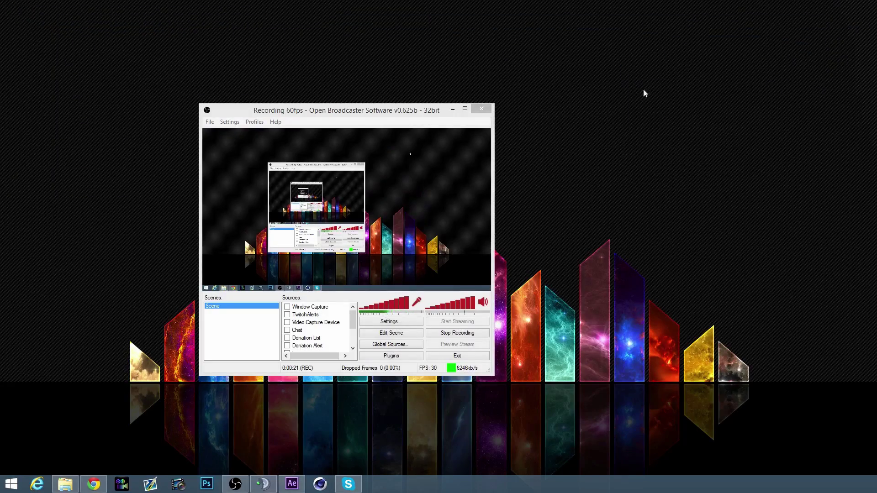
pyautogui.moveTo(615, 53)
pyautogui.mouseDown()
pyautogui.moveTo(824, 319)
pyautogui.moveTo(524, 54)
pyautogui.mouseUp()
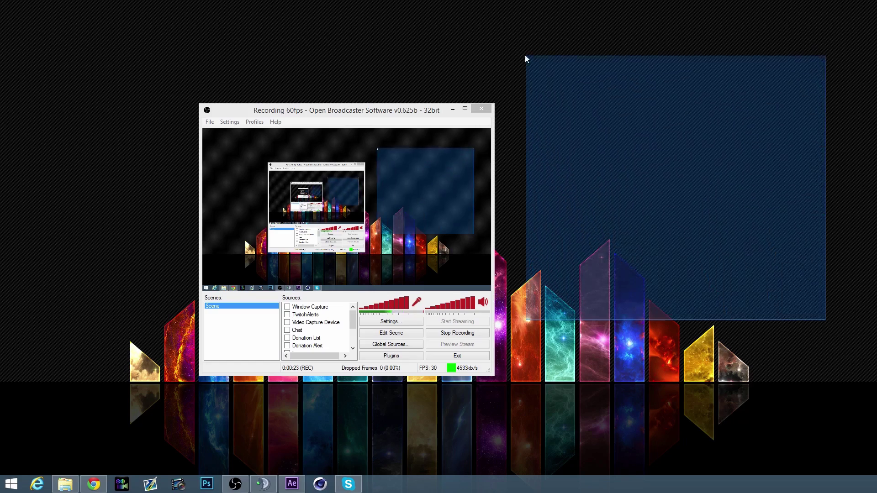
pyautogui.moveTo(736, 185); pyautogui.dragTo(135, 18)
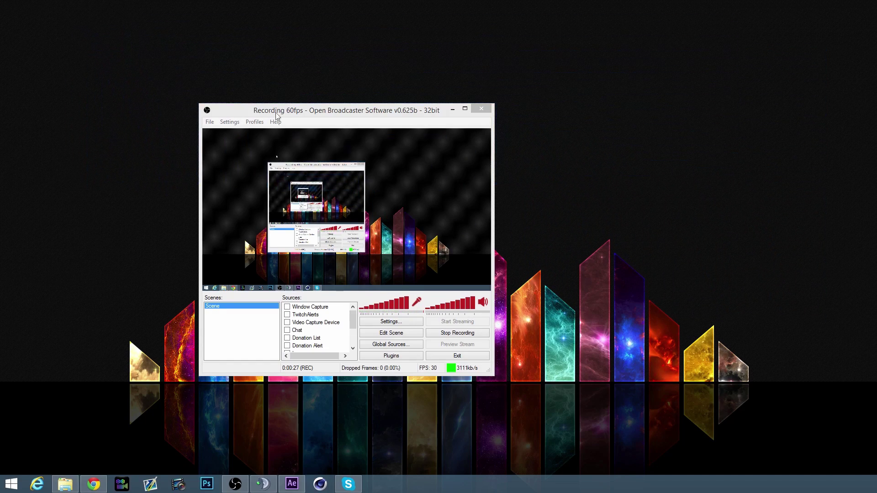
pyautogui.moveTo(747, 215); pyautogui.dragTo(162, 23)
# Step: Review the x264 Quality Balance, Max Bitrate and Buffer Size, then view Broadcast Settings
pyautogui.click(390, 321)
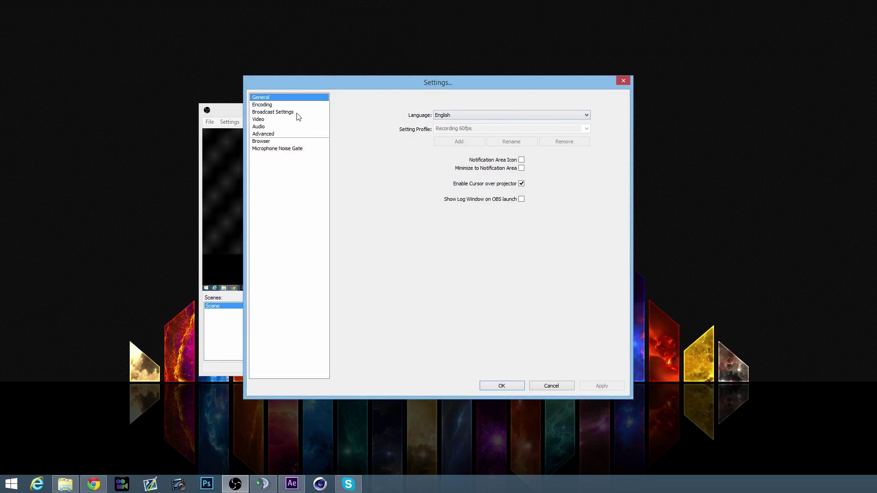
pyautogui.click(263, 104)
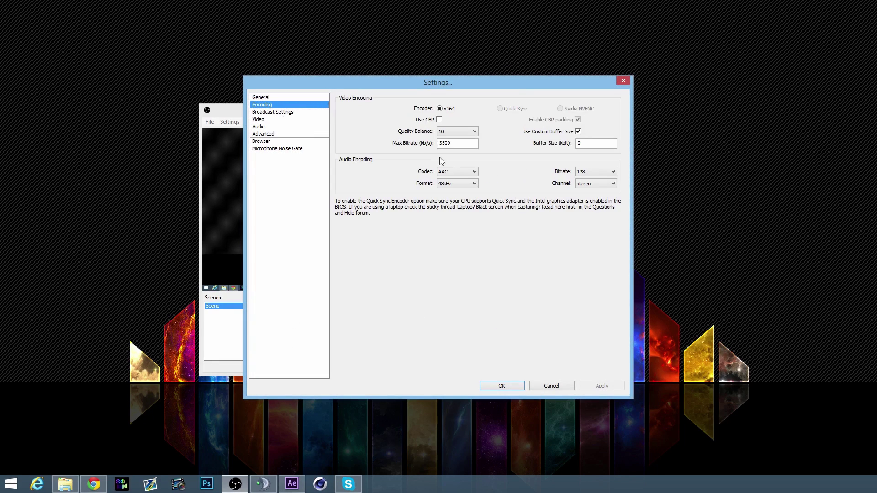
pyautogui.click(467, 131)
pyautogui.click(464, 143)
pyautogui.moveTo(593, 142)
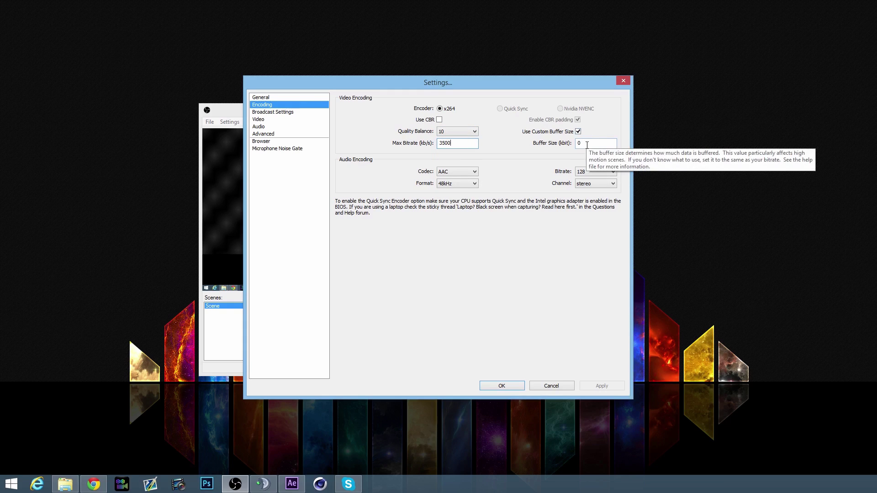
pyautogui.click(587, 143)
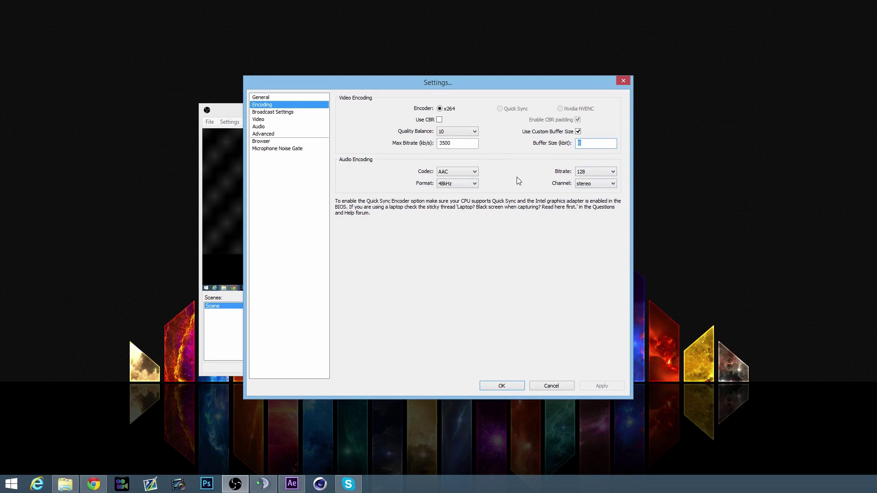
pyautogui.click(273, 111)
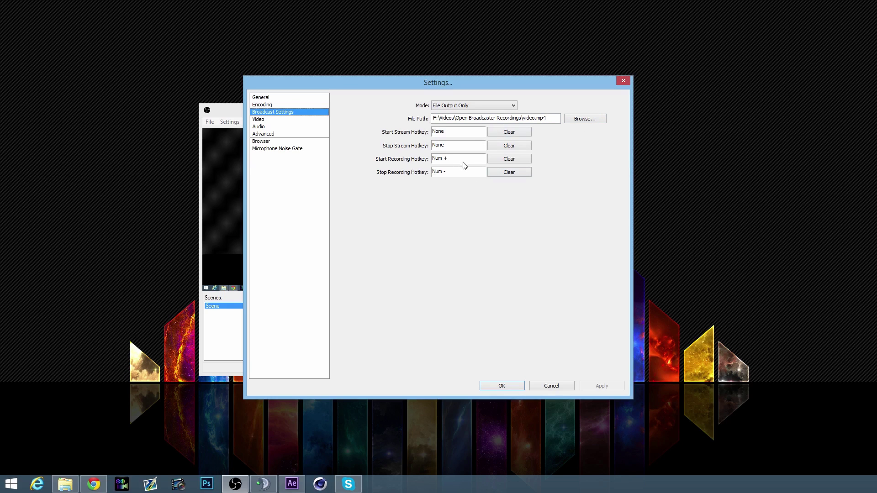
# Step: Show the Video settings page with the 1920x1080 base resolution and 30 FPS
pyautogui.click(272, 120)
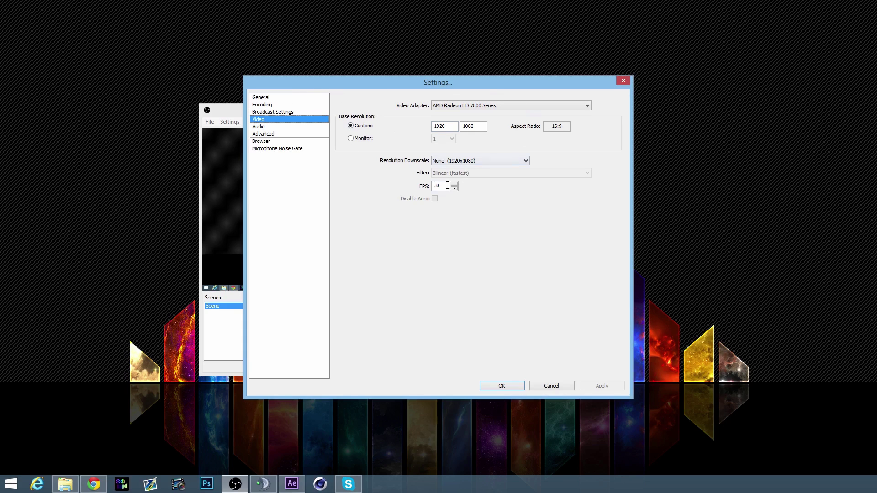
# Step: Select the 30 FPS value and inspect the resolution downscale choices
pyautogui.moveTo(448, 186); pyautogui.dragTo(381, 199)
pyautogui.click(519, 160)
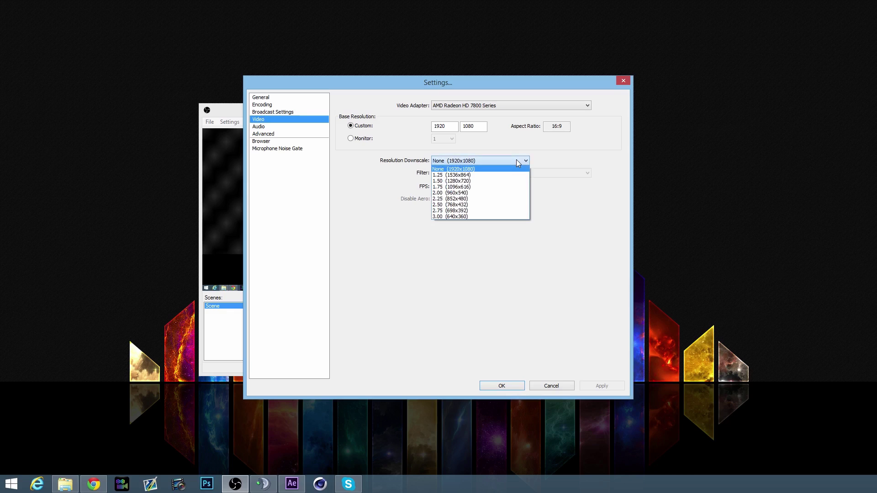
pyautogui.click(517, 161)
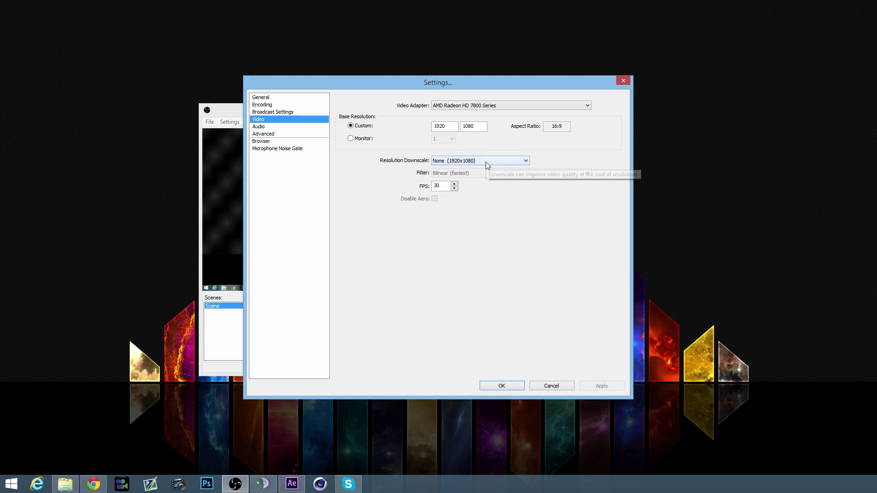
pyautogui.moveTo(480, 161)
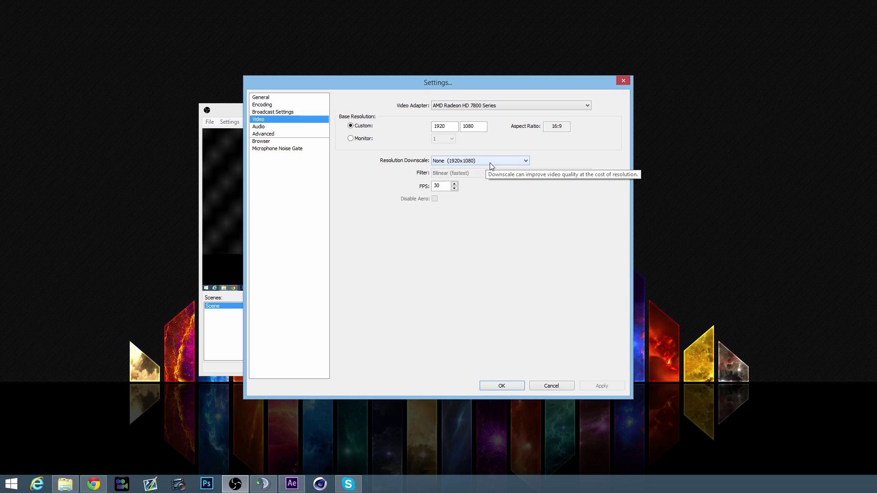
pyautogui.click(490, 162)
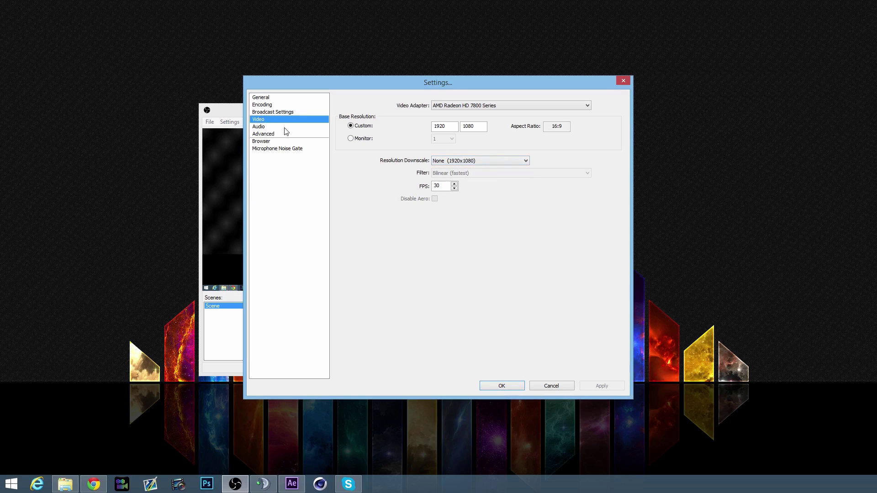
# Step: Try a 1280x720 downscale with bilinear filtering, then revert to no downscale
pyautogui.click(475, 162)
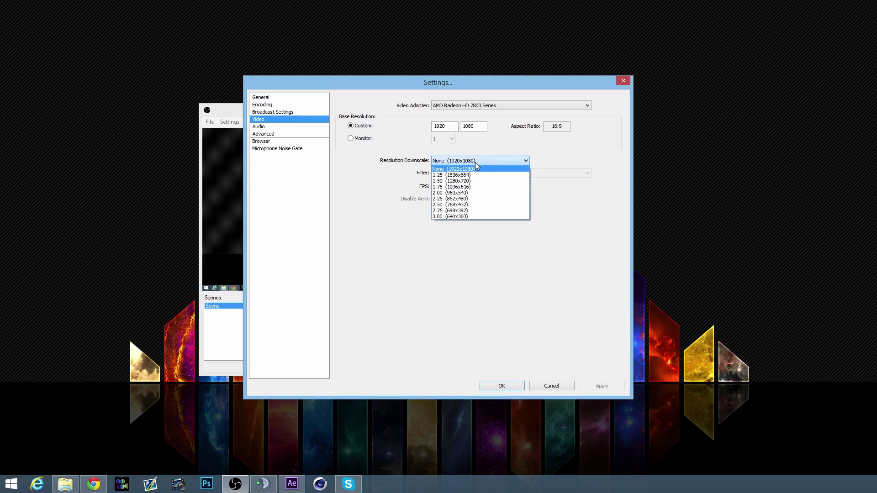
pyautogui.click(474, 182)
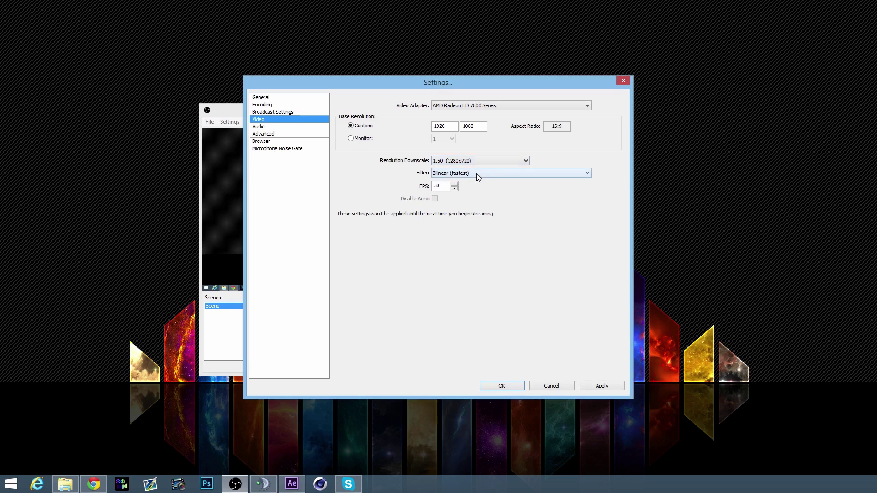
pyautogui.click(477, 174)
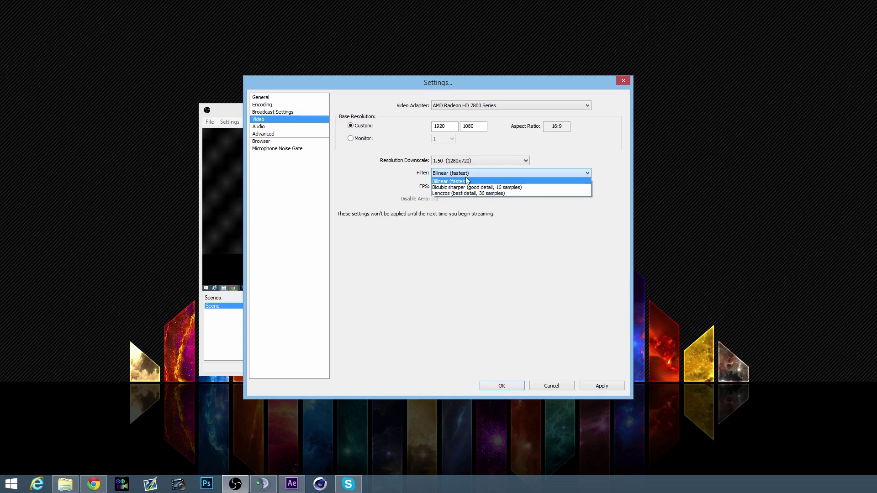
pyautogui.click(466, 180)
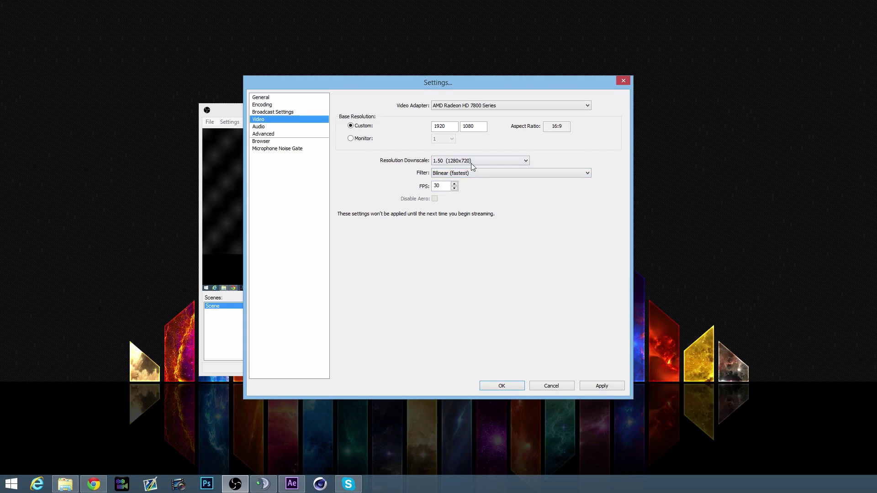
pyautogui.click(471, 163)
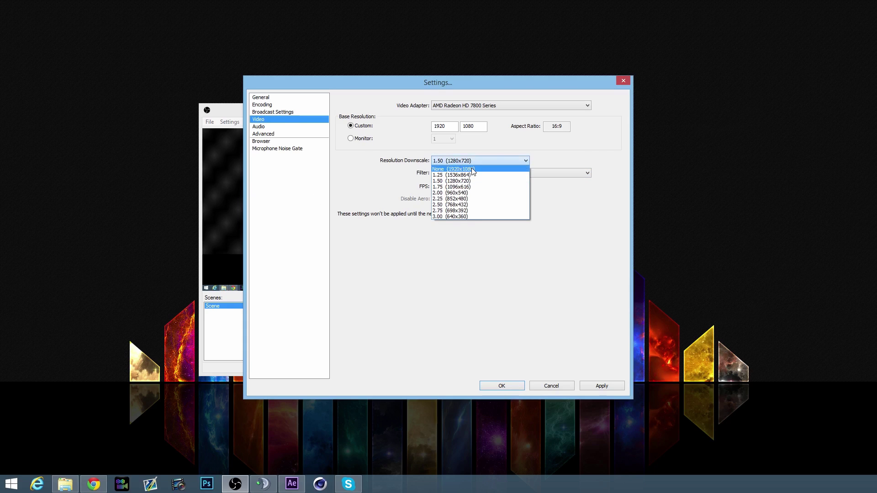
pyautogui.click(264, 134)
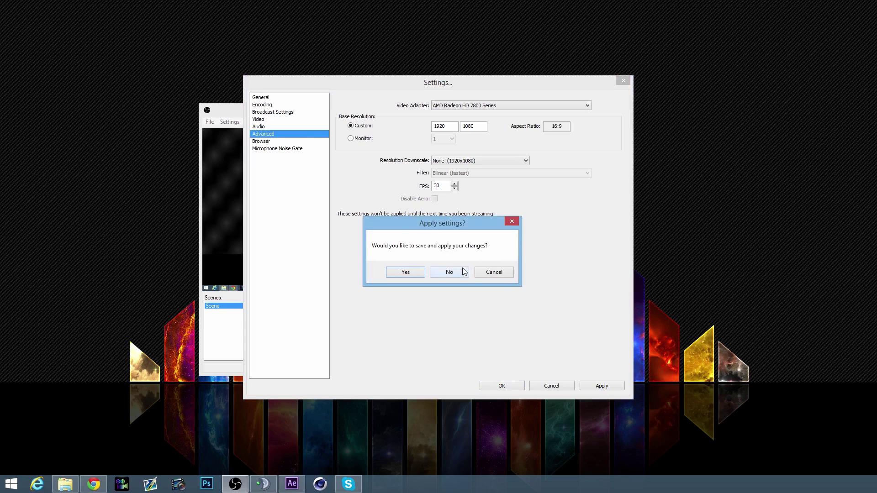
# Step: Decline saving, keep Normal priority, leave encoding-while-previewing off, and check 900 ms buffering
pyautogui.click(449, 272)
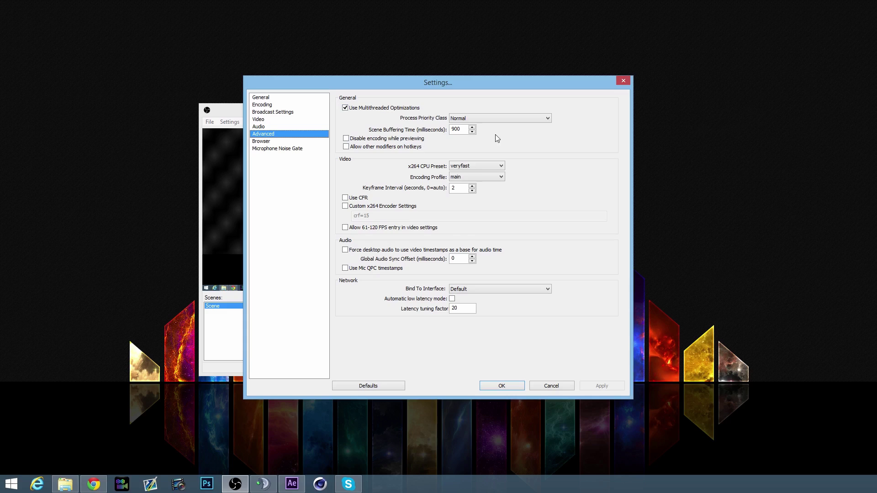
pyautogui.click(466, 119)
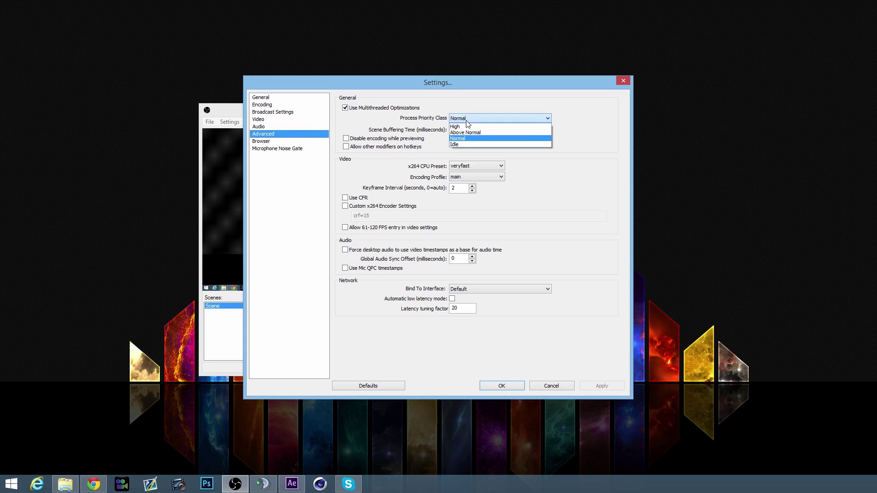
pyautogui.click(466, 118)
pyautogui.click(464, 119)
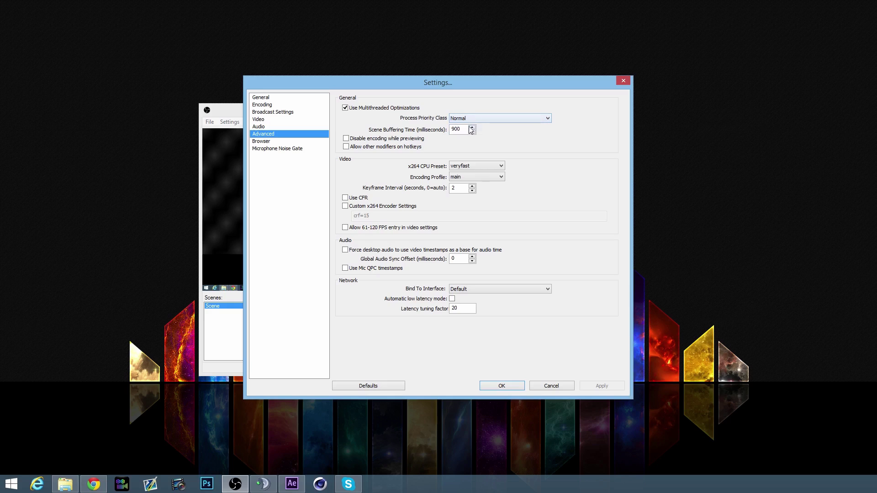
pyautogui.click(387, 139)
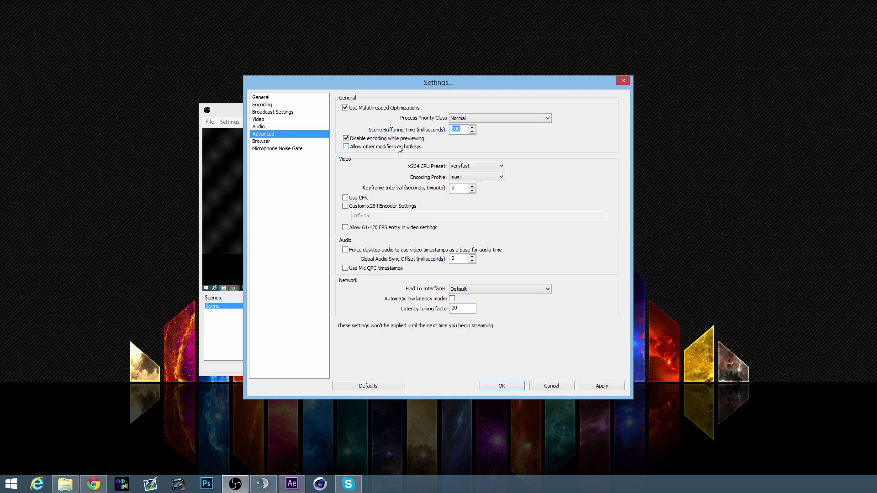
pyautogui.click(384, 139)
pyautogui.doubleClick(457, 130)
# Step: Keep the veryfast preset and main profile, turn constant frame rate off, and cancel
pyautogui.click(478, 169)
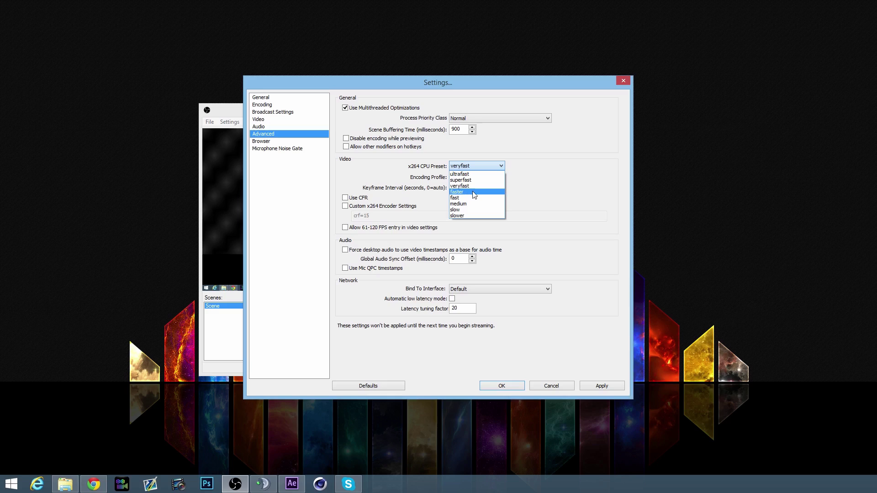
pyautogui.click(551, 187)
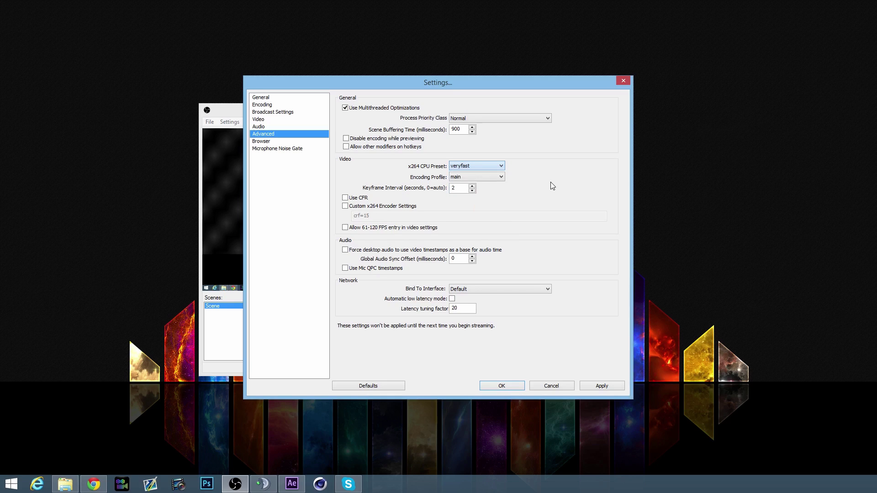
pyautogui.click(501, 167)
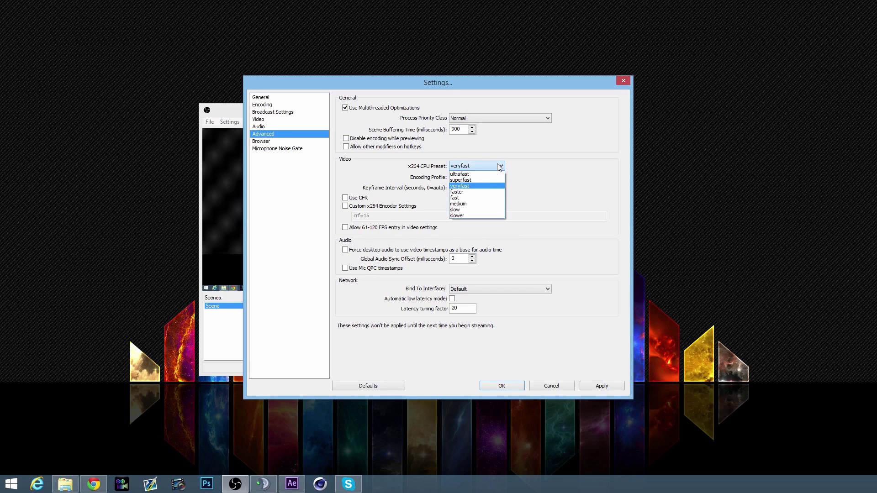
pyautogui.click(480, 186)
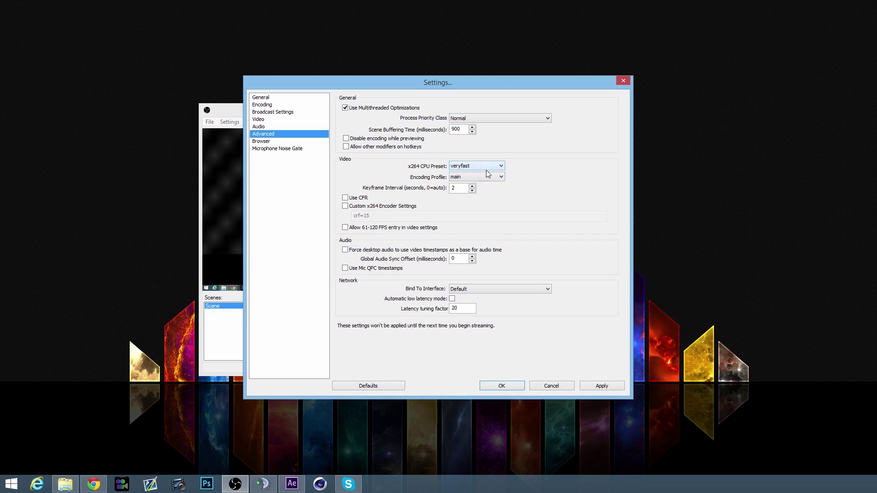
pyautogui.click(489, 176)
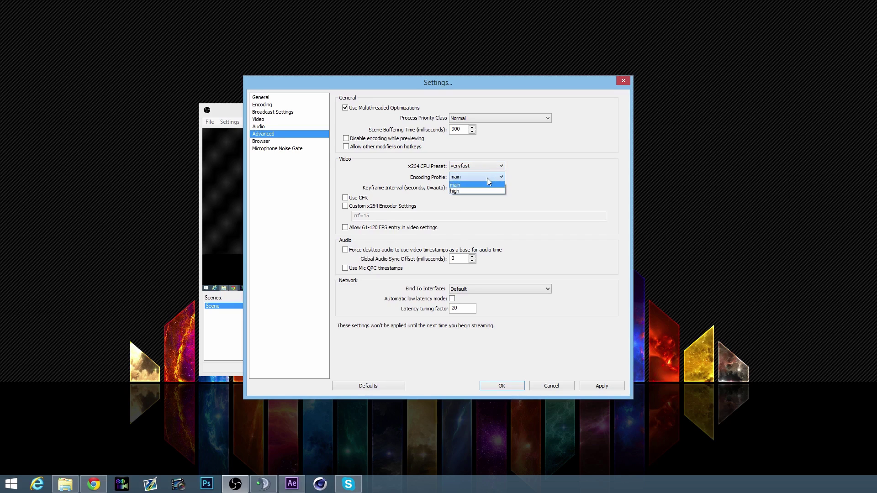
pyautogui.click(487, 177)
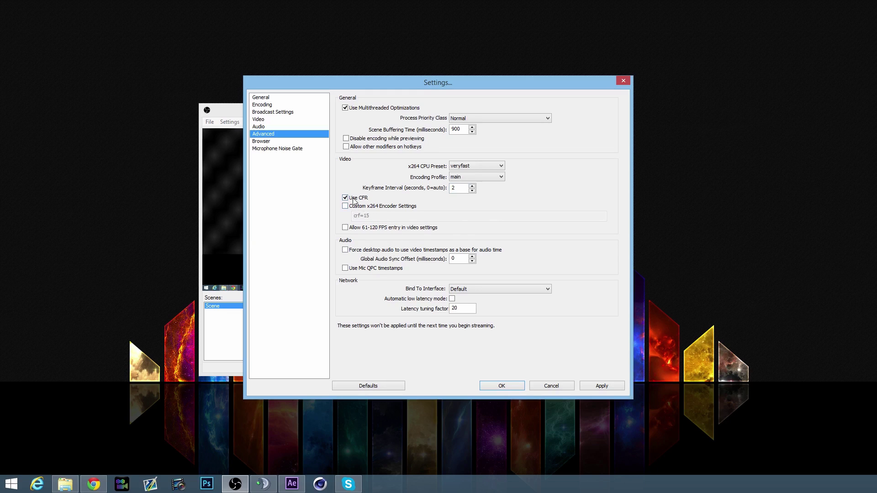
pyautogui.click(457, 227)
pyautogui.click(552, 386)
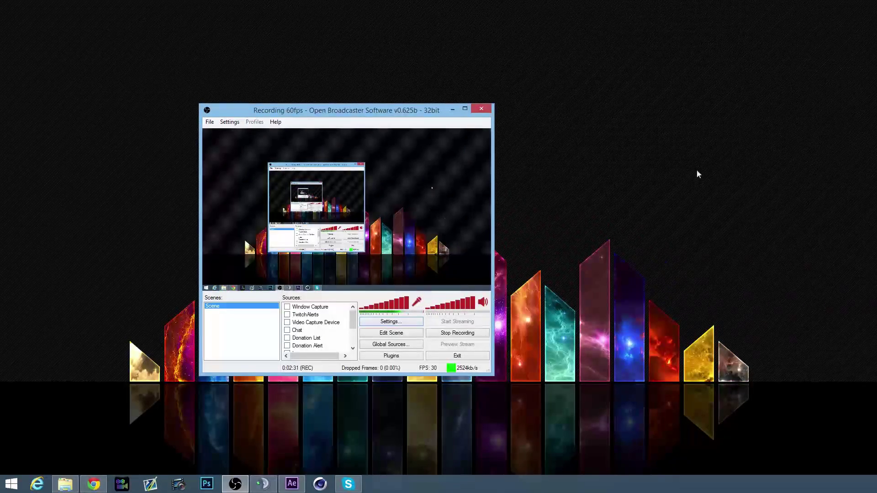